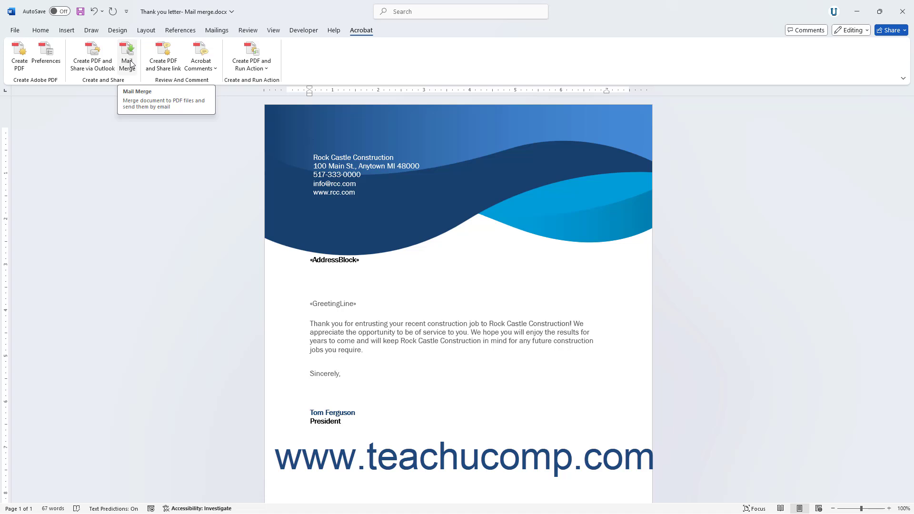
Open the Acrobat PDFMaker Merge to Adobe PDF settings from the Mailings commands.
click(216, 30)
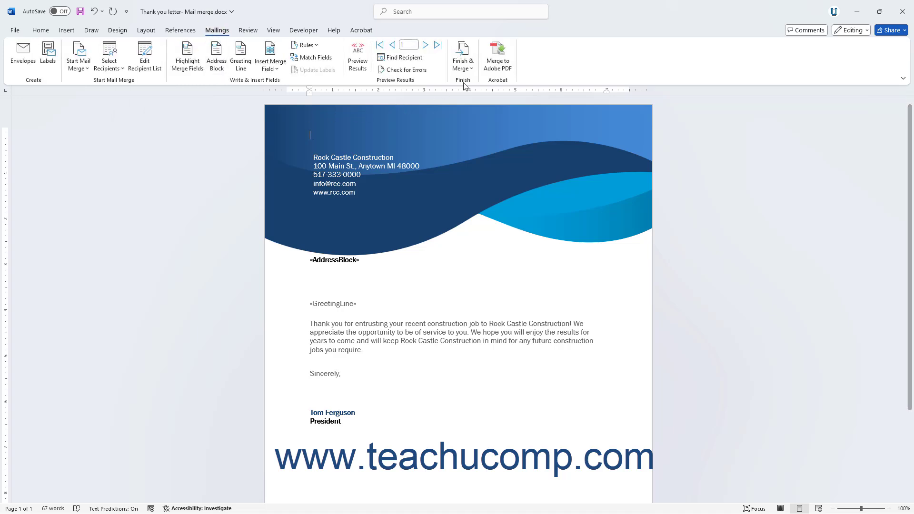
click(495, 64)
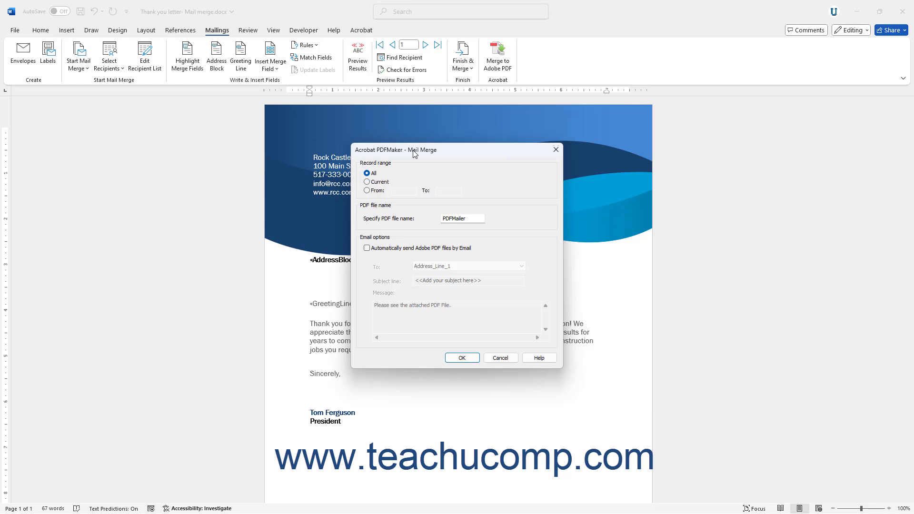
click(367, 173)
click(369, 183)
click(367, 191)
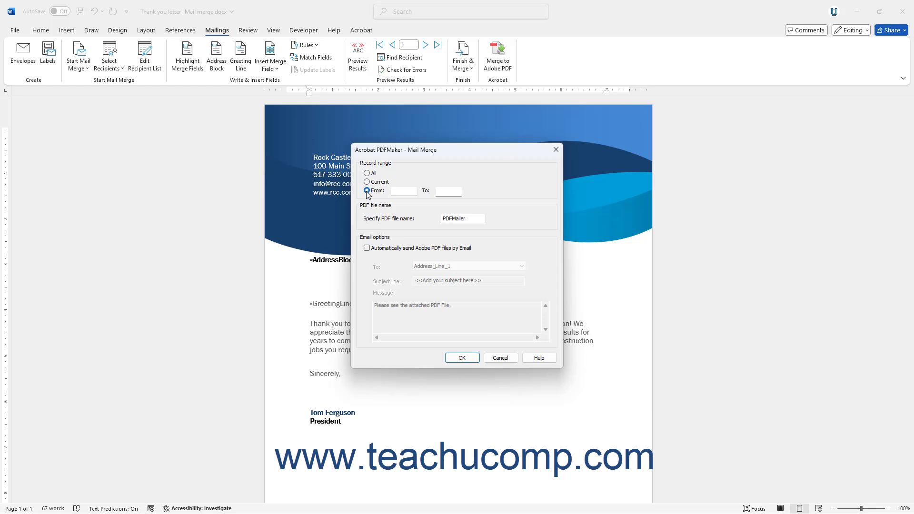
click(371, 183)
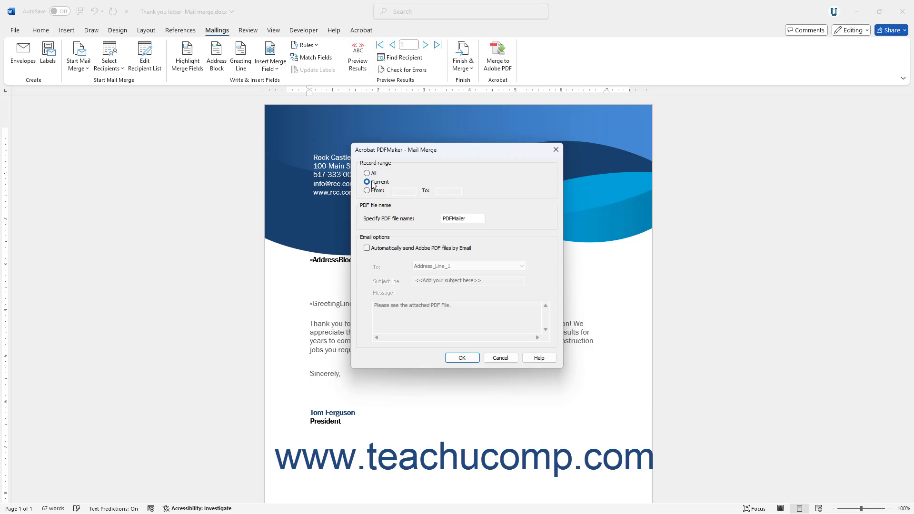
click(367, 191)
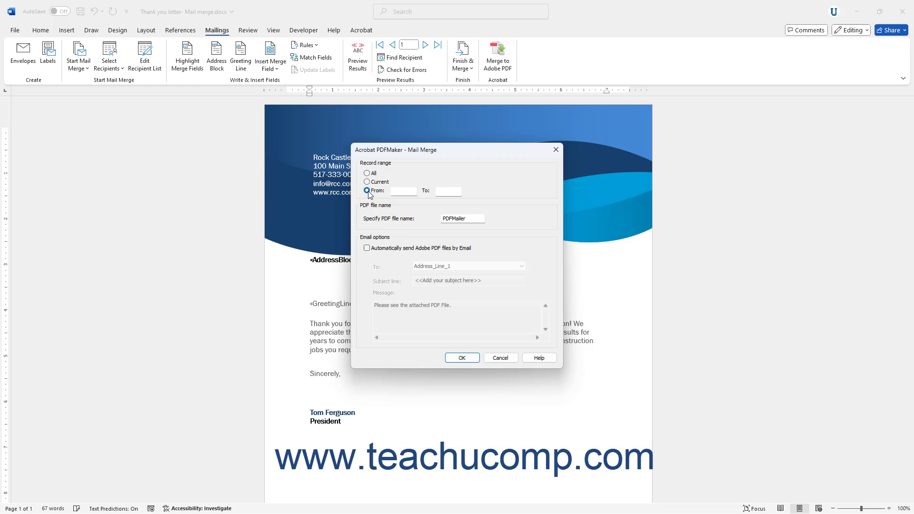
click(396, 192)
click(440, 192)
click(368, 173)
Change the PDF file name from PDFMailer to PDFThanks, keeping all records selected.
click(474, 222)
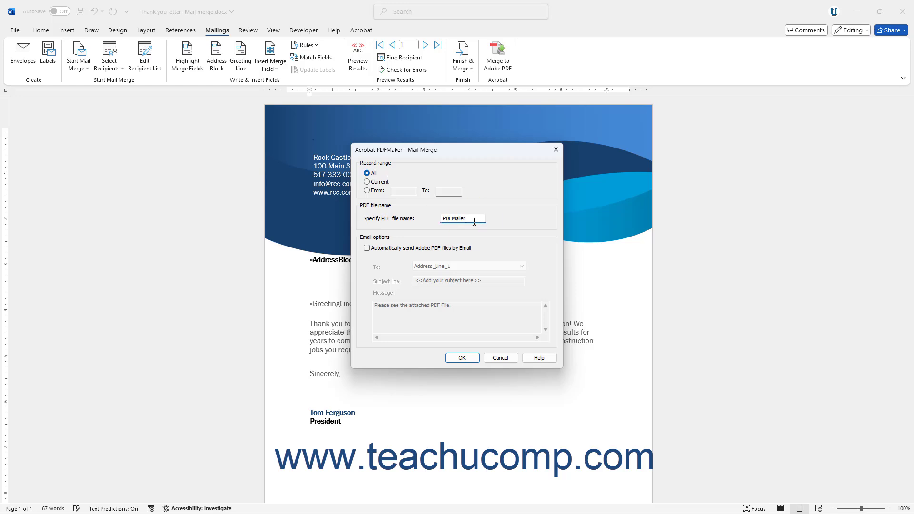
key(BackSpace)
key(BackSpace)
key(BackSpace)
key(BackSpace)
key(BackSpace)
text(Thanks)
Enable automatic emailing and set the recipient field to Email_Address.
click(367, 248)
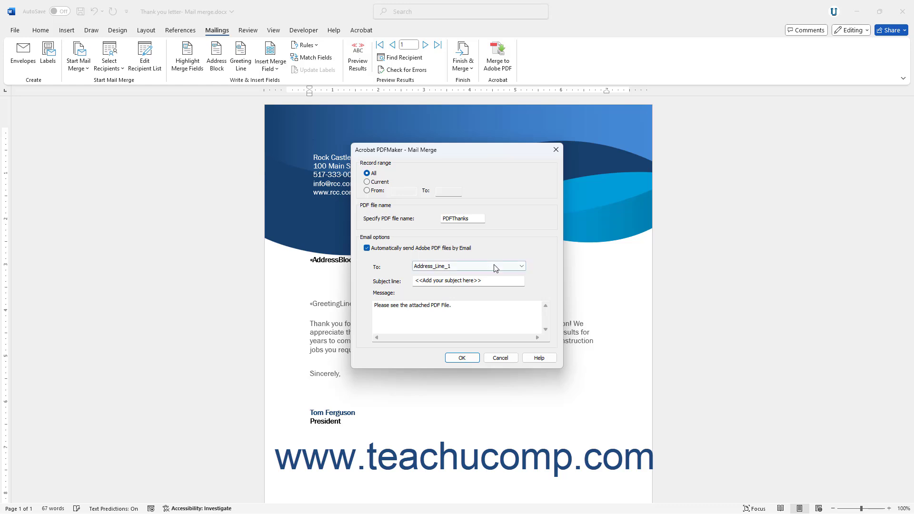
click(520, 267)
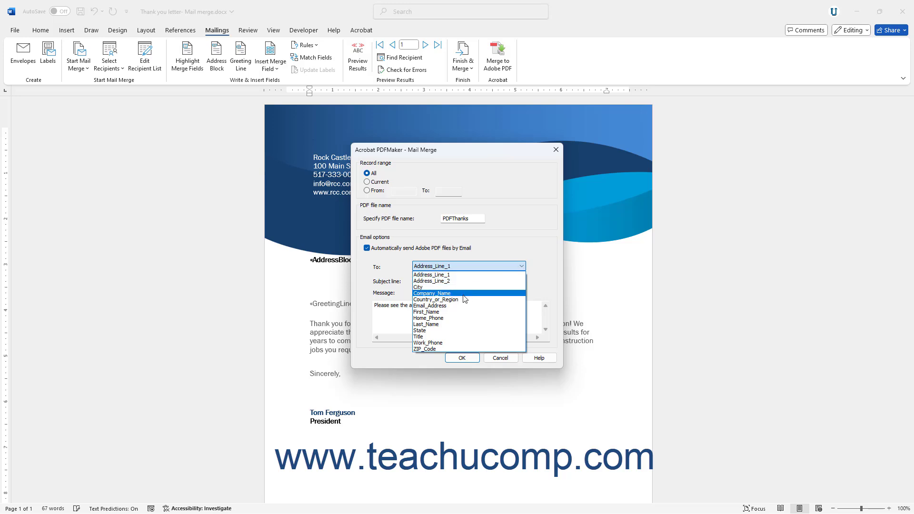
click(450, 305)
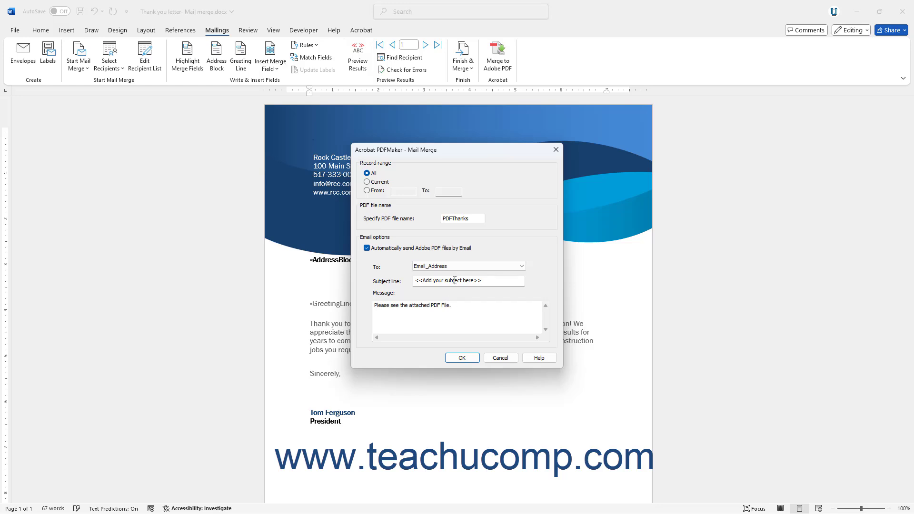
Set the subject to 'Thank you', rewrite the message, then turn automatic emailing back off.
click(455, 281)
triple_click(485, 278)
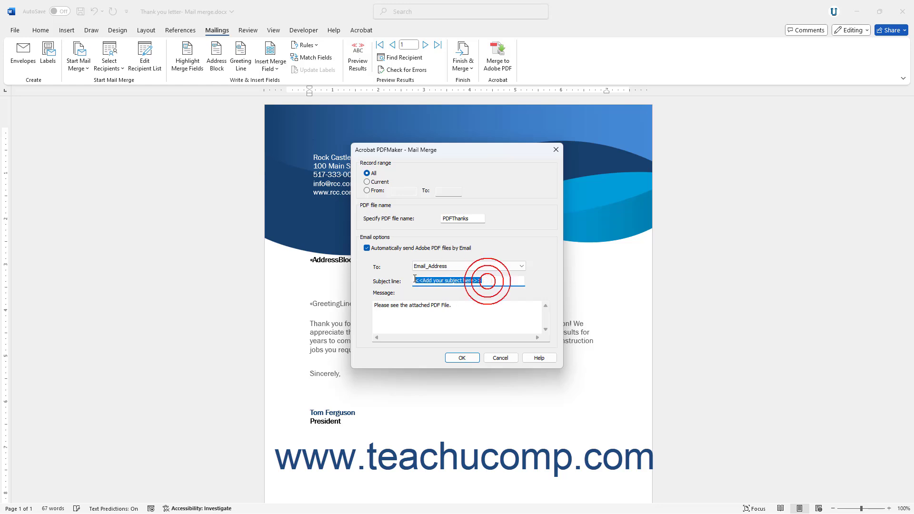
text(Thank you)
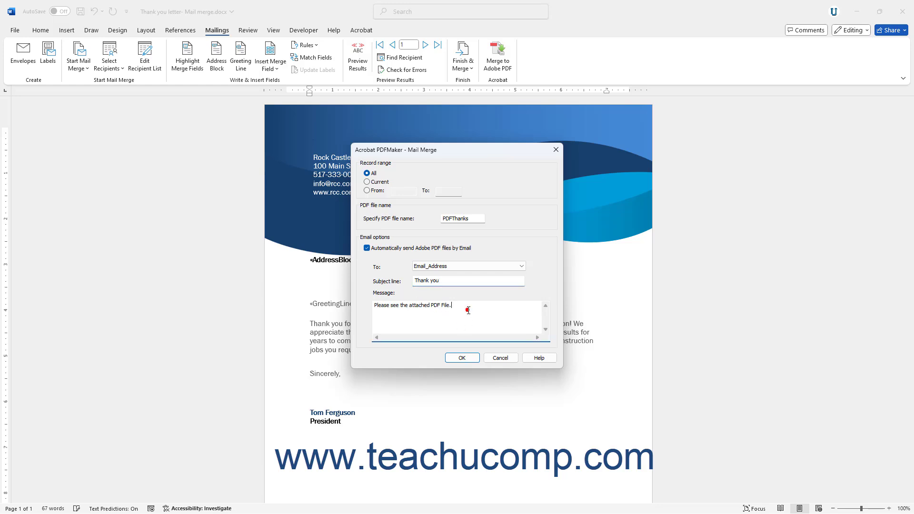
drag(468, 306, 363, 308)
text(Please see the attached PDF Thank you letter. We appreciate your business.)
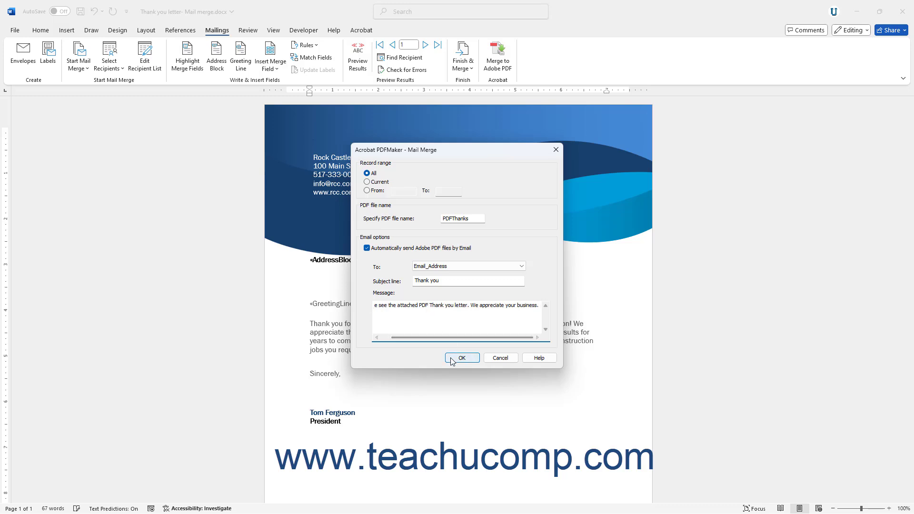
click(367, 248)
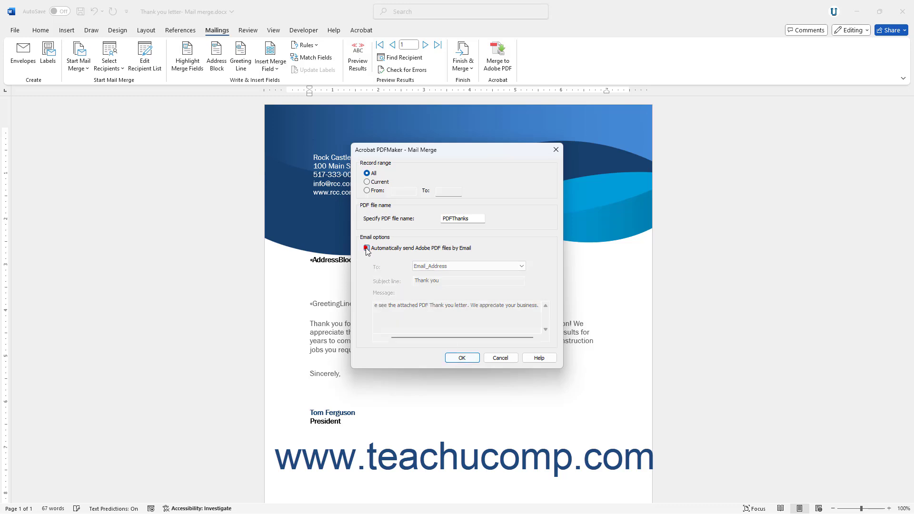
Run the merge and choose Pictures > Export Results as the destination folder for the PDFs.
click(469, 361)
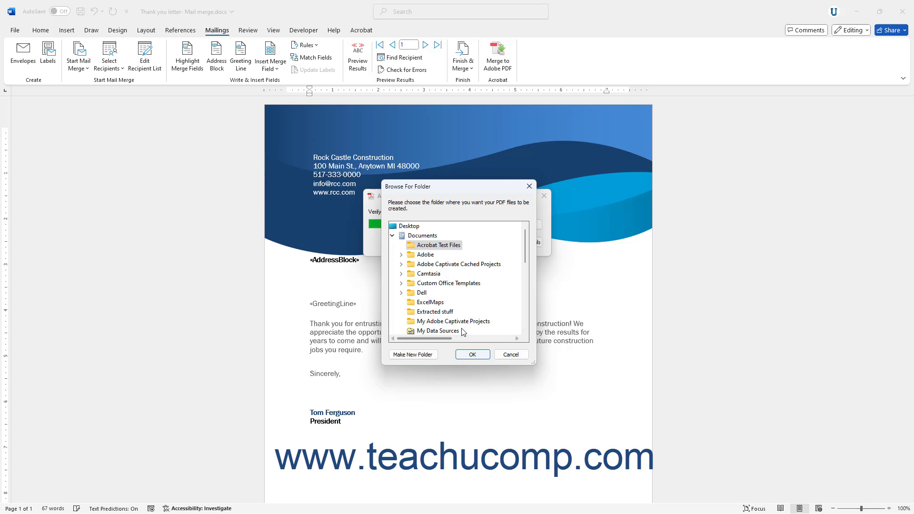
click(390, 237)
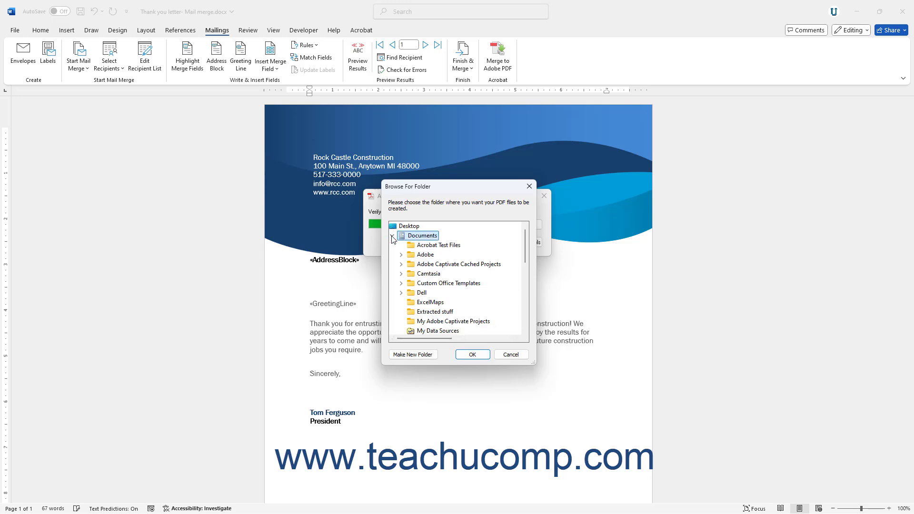
click(391, 236)
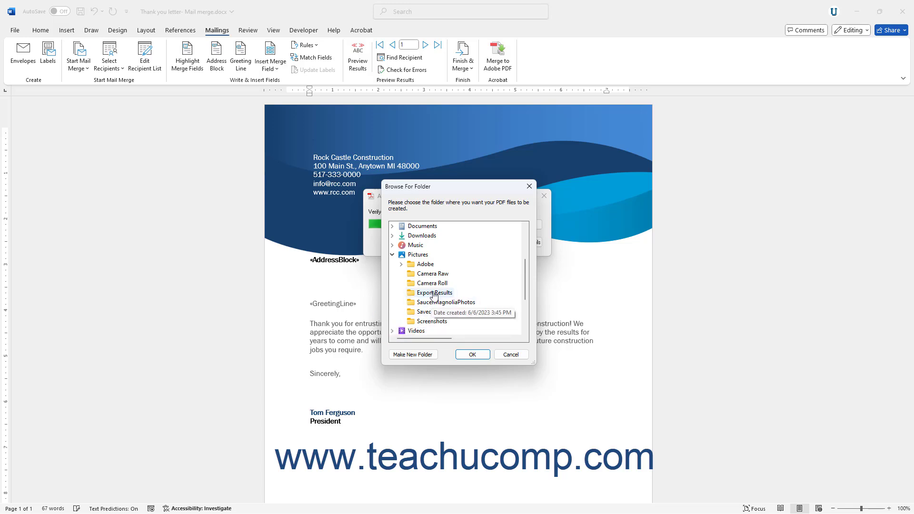
click(434, 293)
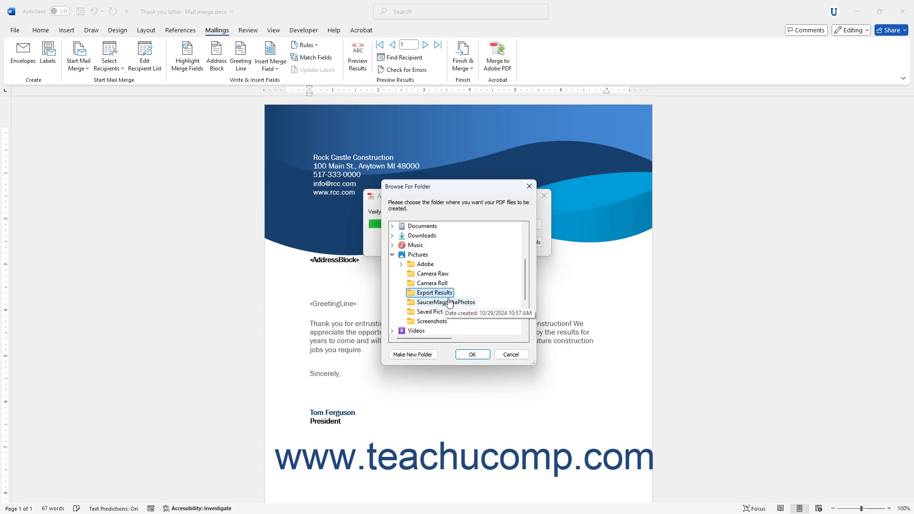
click(467, 356)
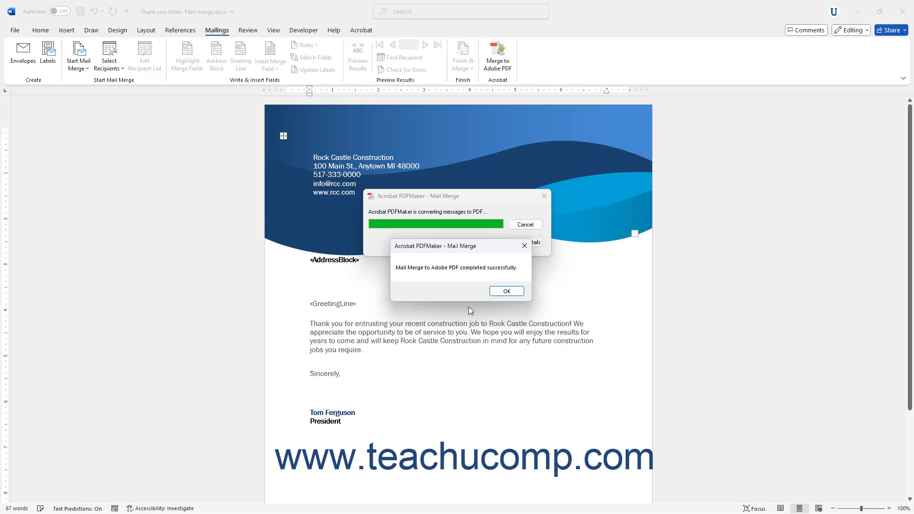
Acknowledge the merge completed successfully message and return to the letter.
click(507, 292)
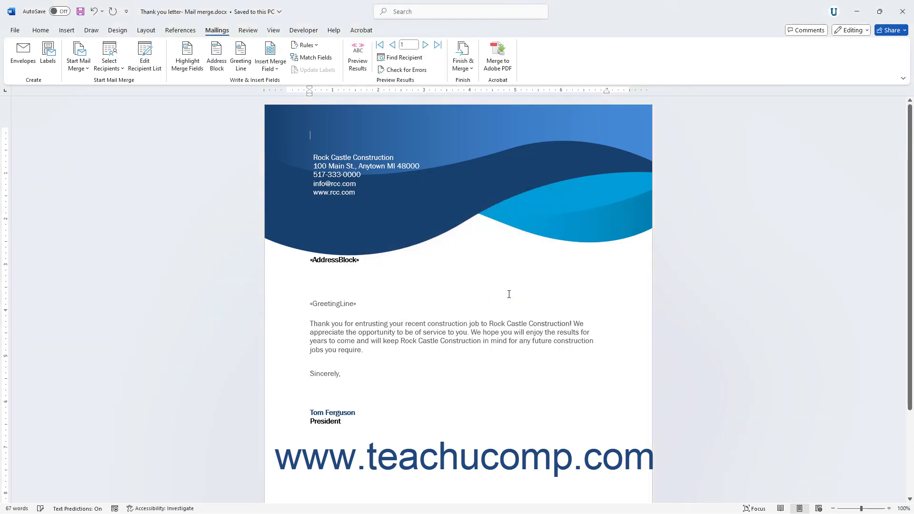